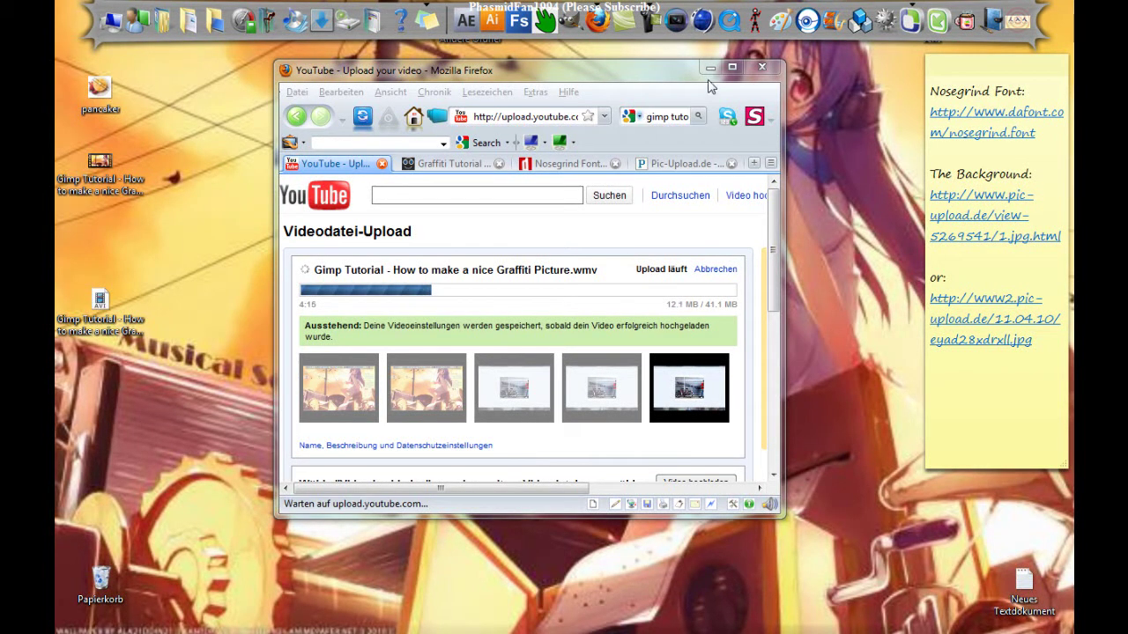
# Step: Minimize Firefox, restore it on the YouTube channel page, and begin entering the dafont address
pyautogui.click(708, 68)
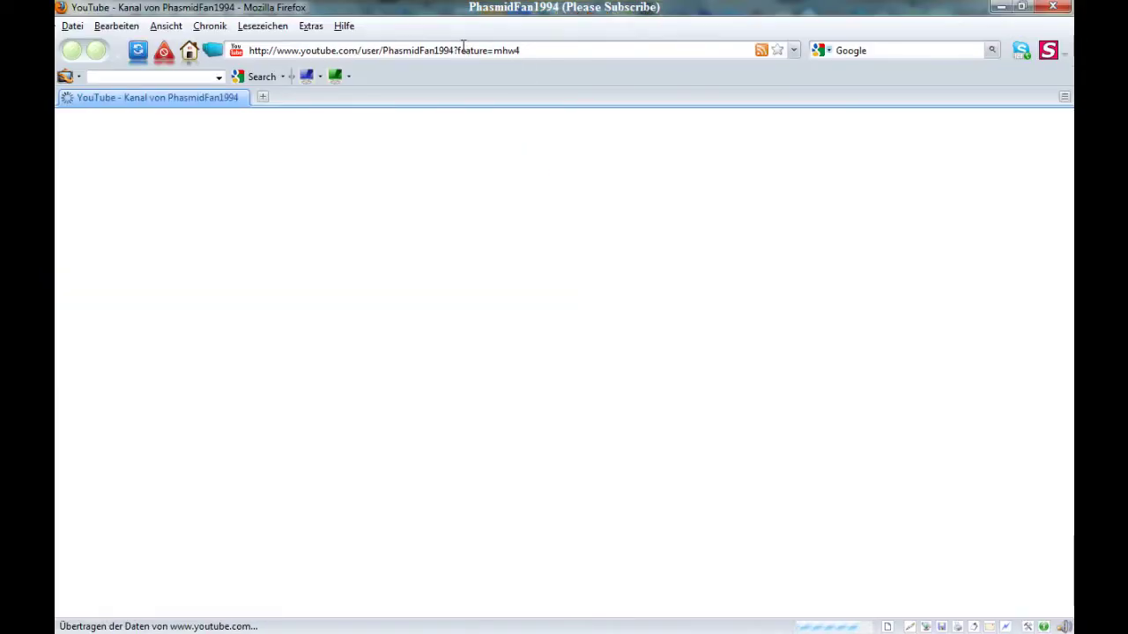
pyautogui.click(461, 51)
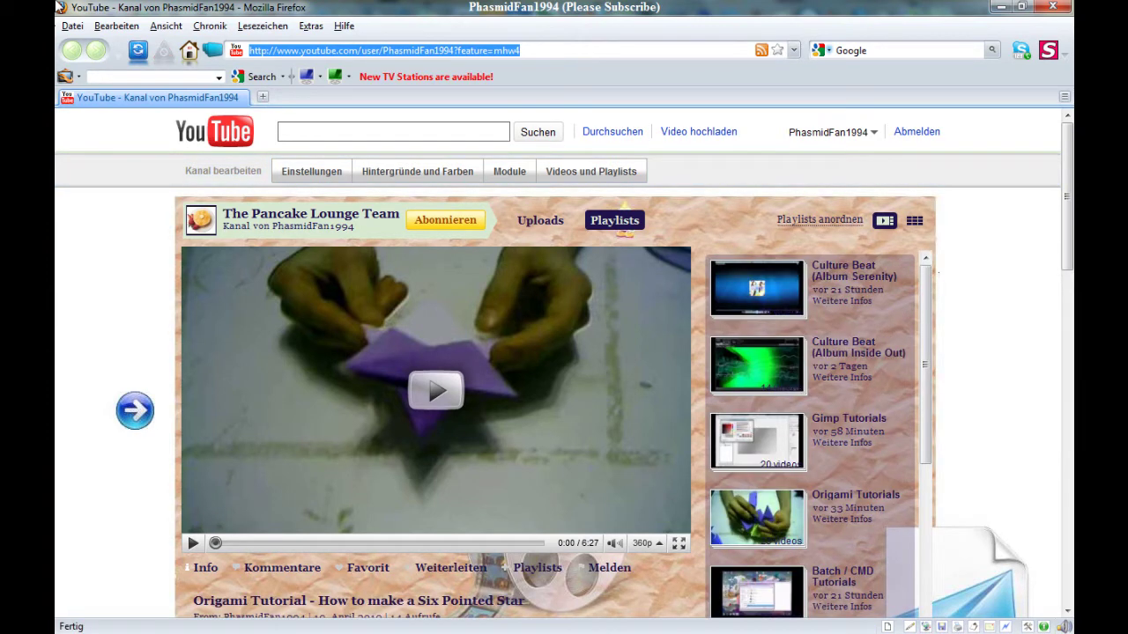
pyautogui.write('www.d')
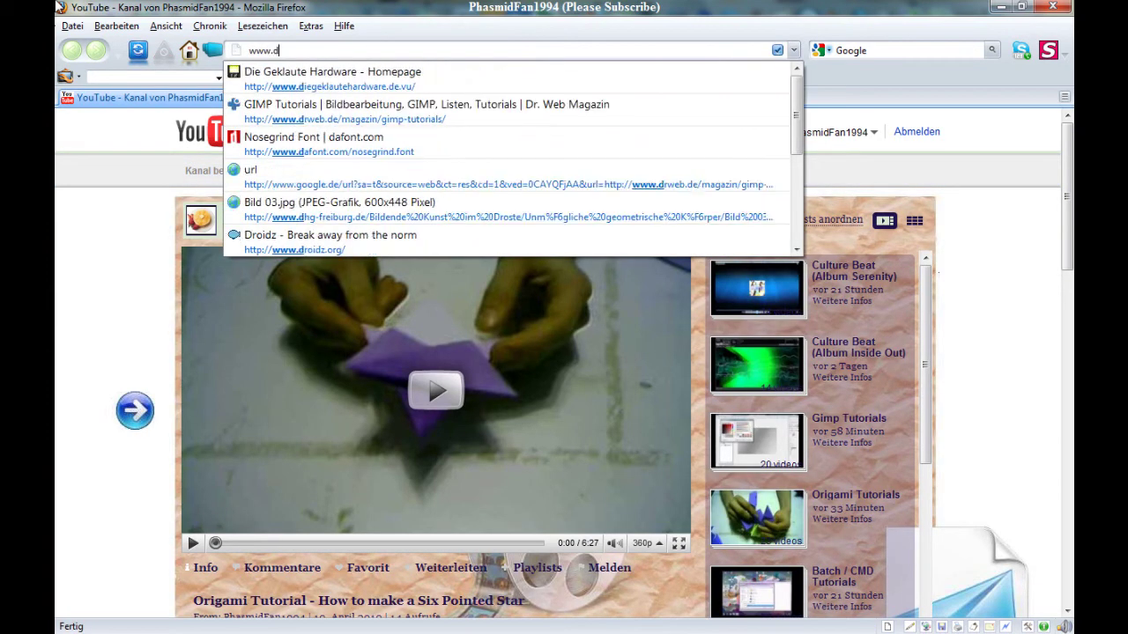
pyautogui.write('afont.com')
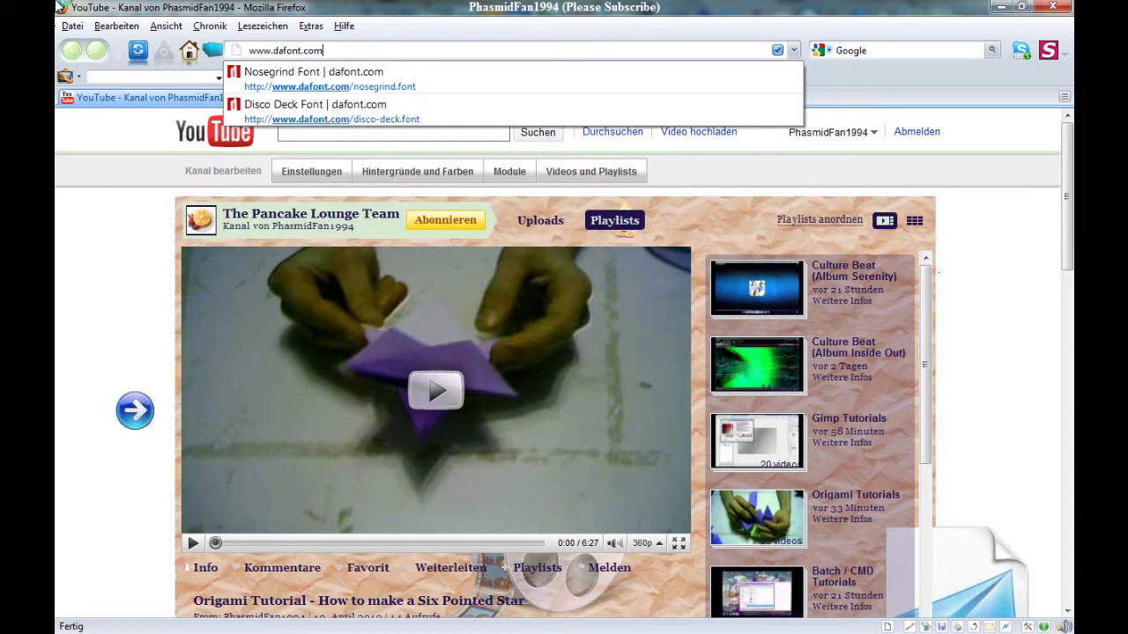
# Step: Load dafont.com, find Angel Tears in the latest fonts list, and start its download
pyautogui.press('Return')
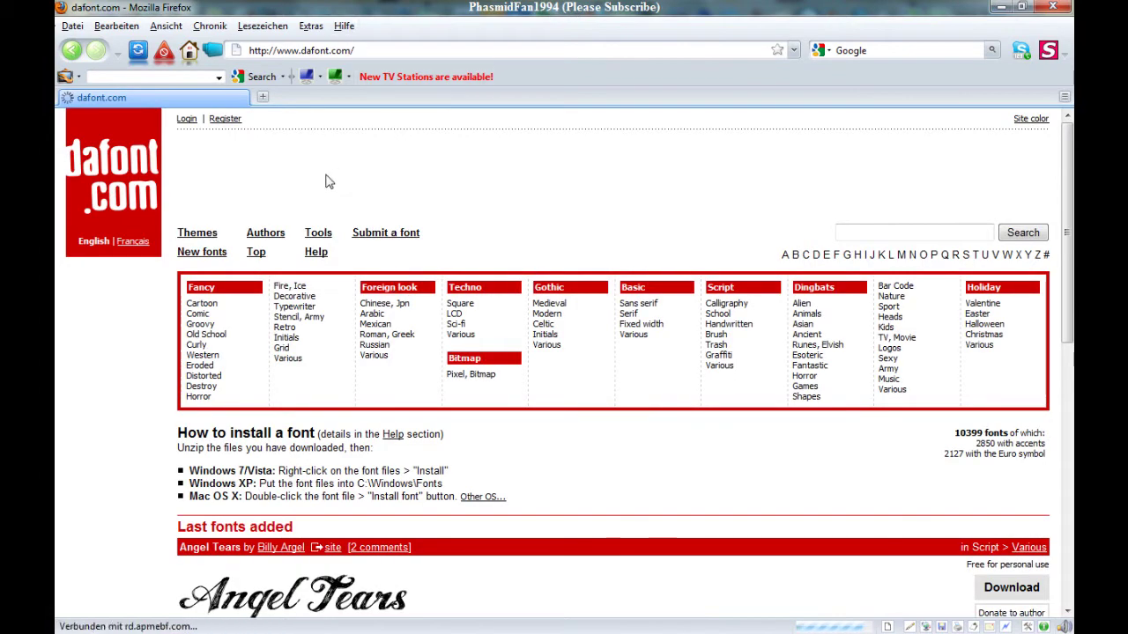
pyautogui.scroll(-5, 328, 181)
pyautogui.scroll(-2, 328, 180)
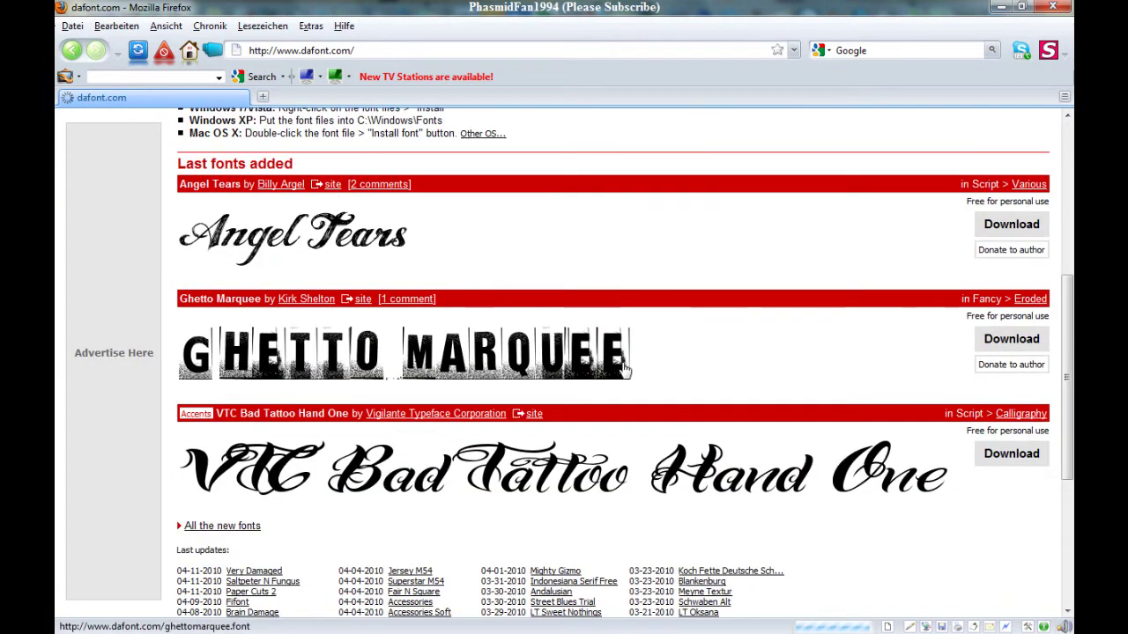
pyautogui.scroll(-3, 511, 368)
pyautogui.scroll(-2, 509, 370)
pyautogui.scroll(2, 507, 370)
pyautogui.scroll(3, 506, 370)
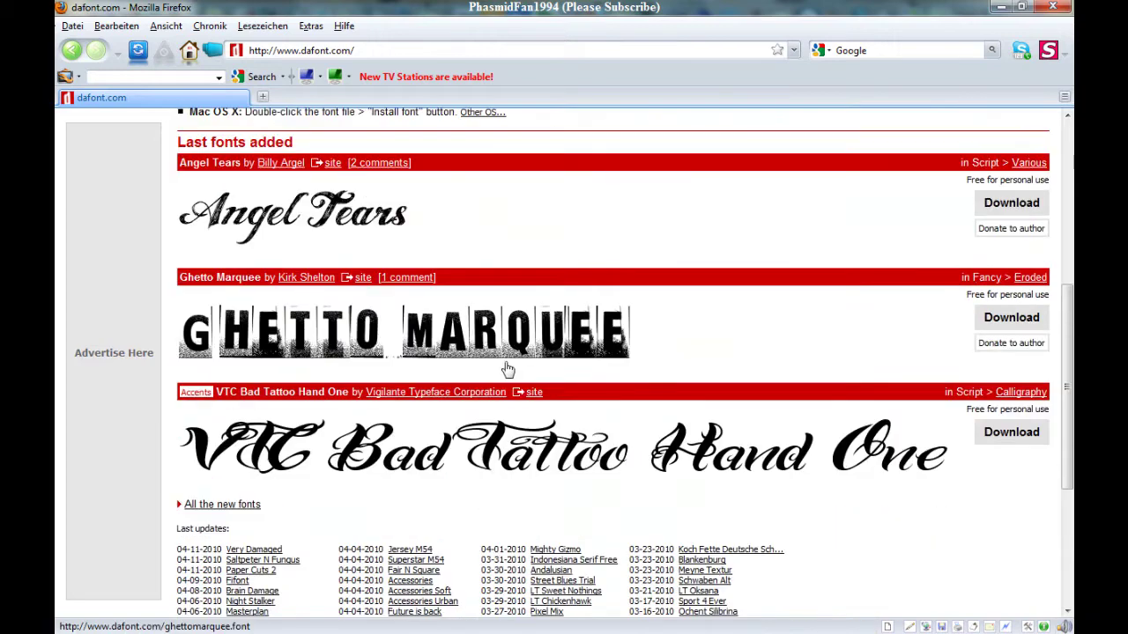
pyautogui.scroll(2, 502, 368)
pyautogui.scroll(-2, 502, 368)
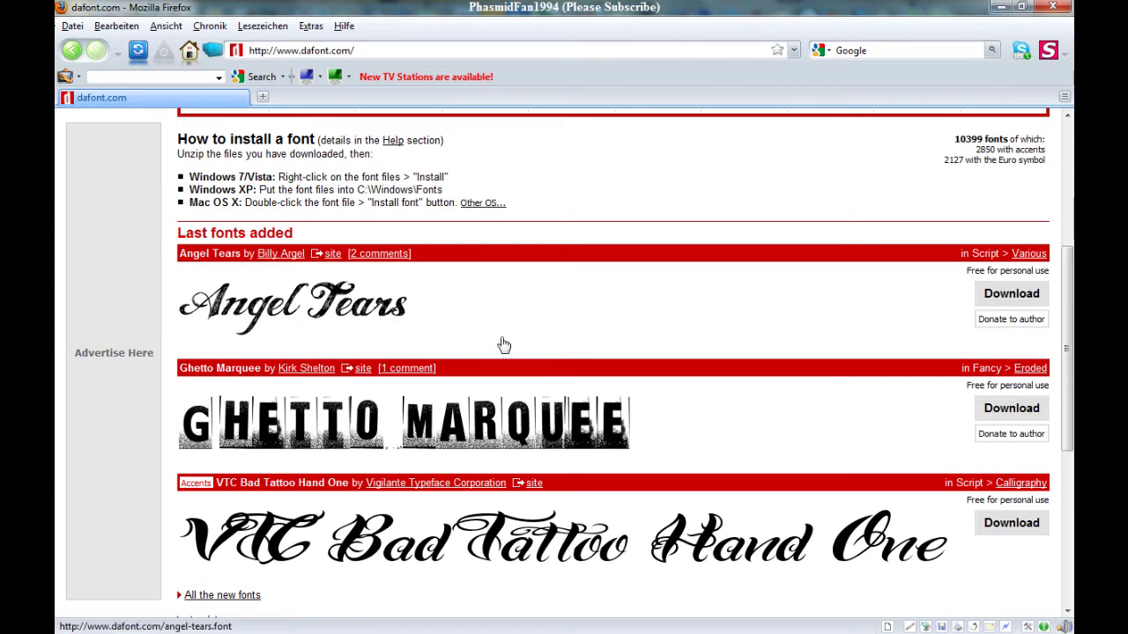
pyautogui.click(1024, 306)
# Step: Save angel_tears.zip from the download prompt, then minimize Firefox
pyautogui.click(1005, 8)
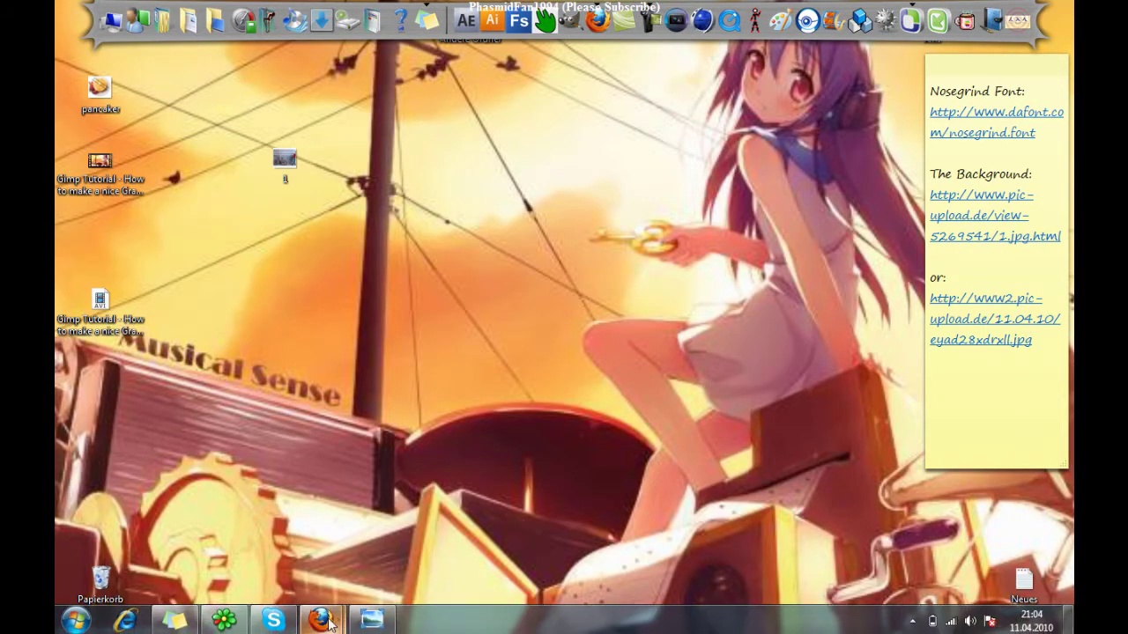
pyautogui.moveTo(319, 621)
pyautogui.click(388, 565)
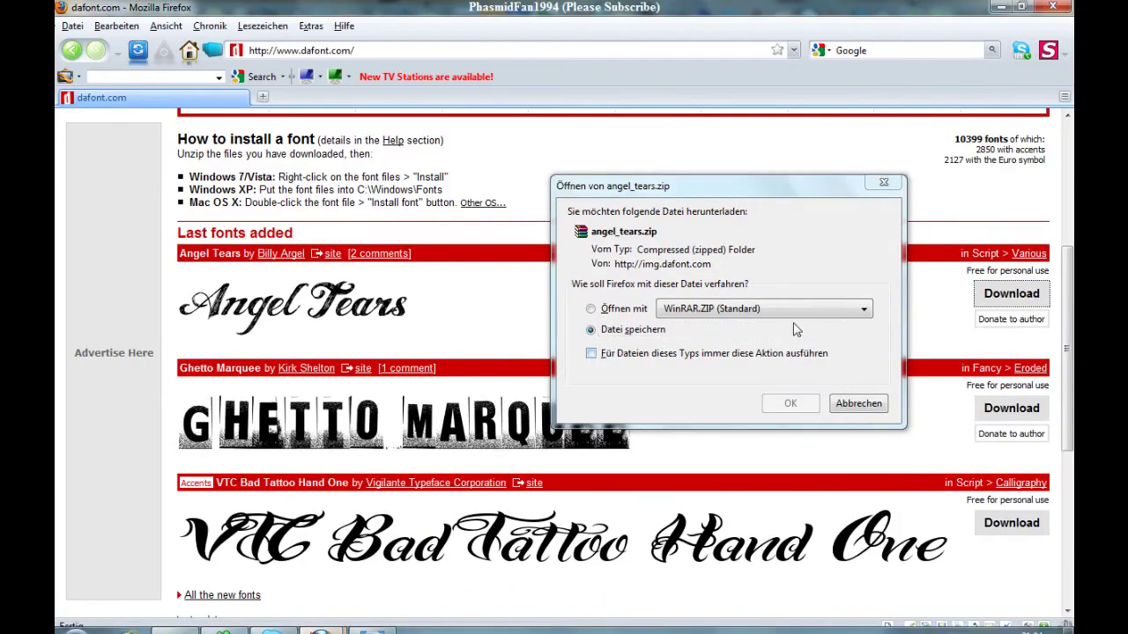
pyautogui.click(791, 404)
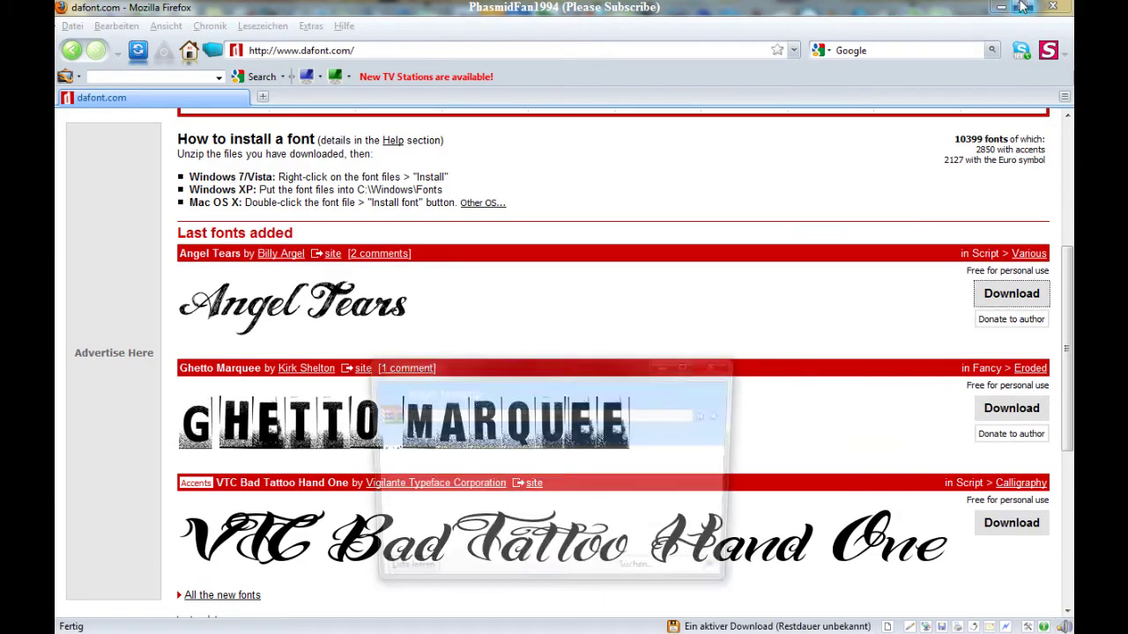
pyautogui.click(1001, 7)
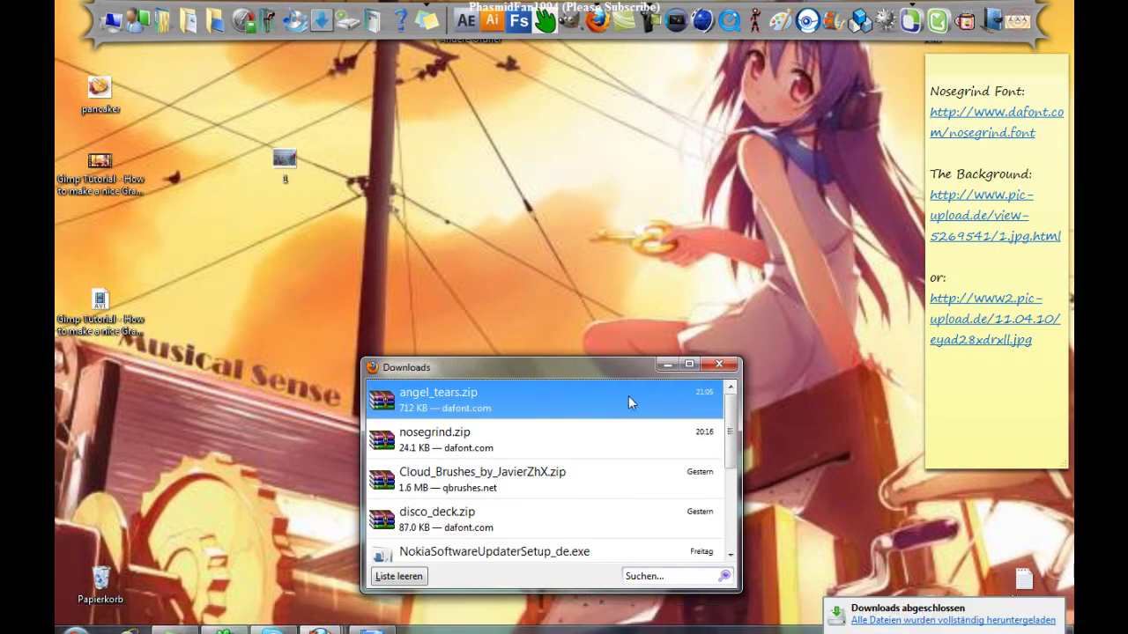
# Step: Open angel_tears.zip in WinRAR, extract its three files to the desktop, and close it
pyautogui.rightClick(470, 390)
pyautogui.click(509, 398)
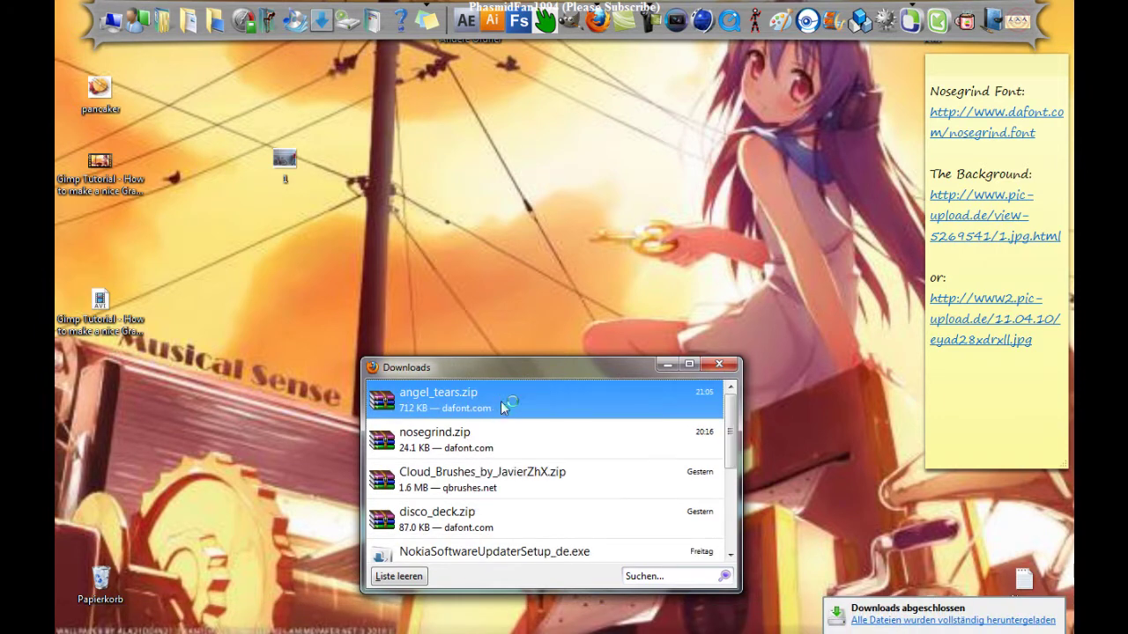
pyautogui.moveTo(350, 329)
pyautogui.mouseDown()
pyautogui.moveTo(303, 268)
pyautogui.moveTo(170, 276)
pyautogui.mouseUp()
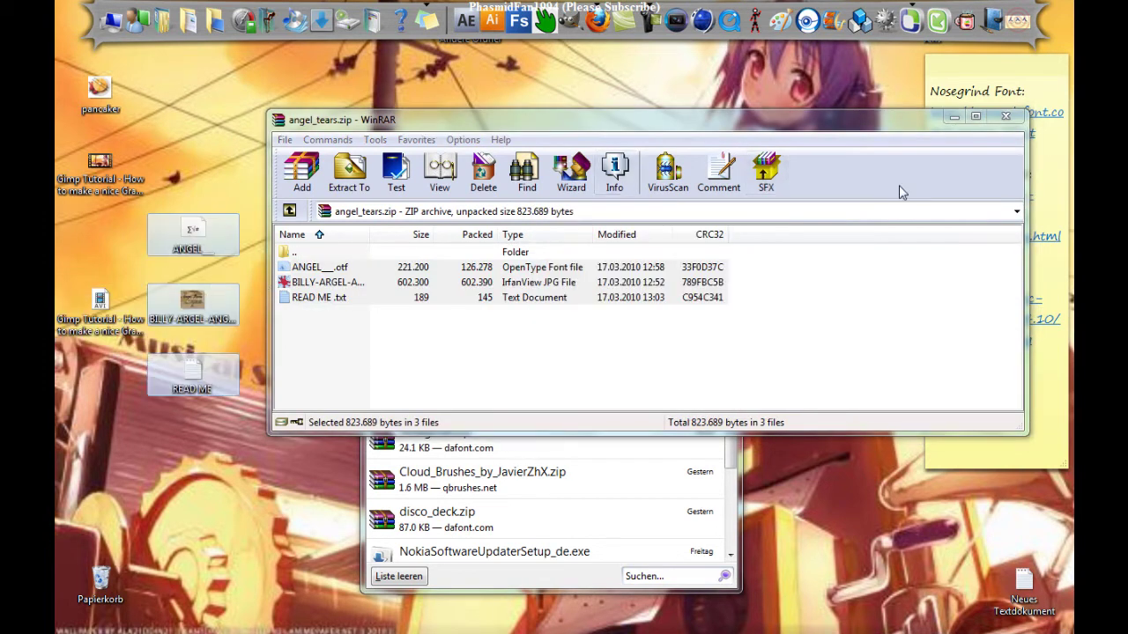
pyautogui.click(1013, 119)
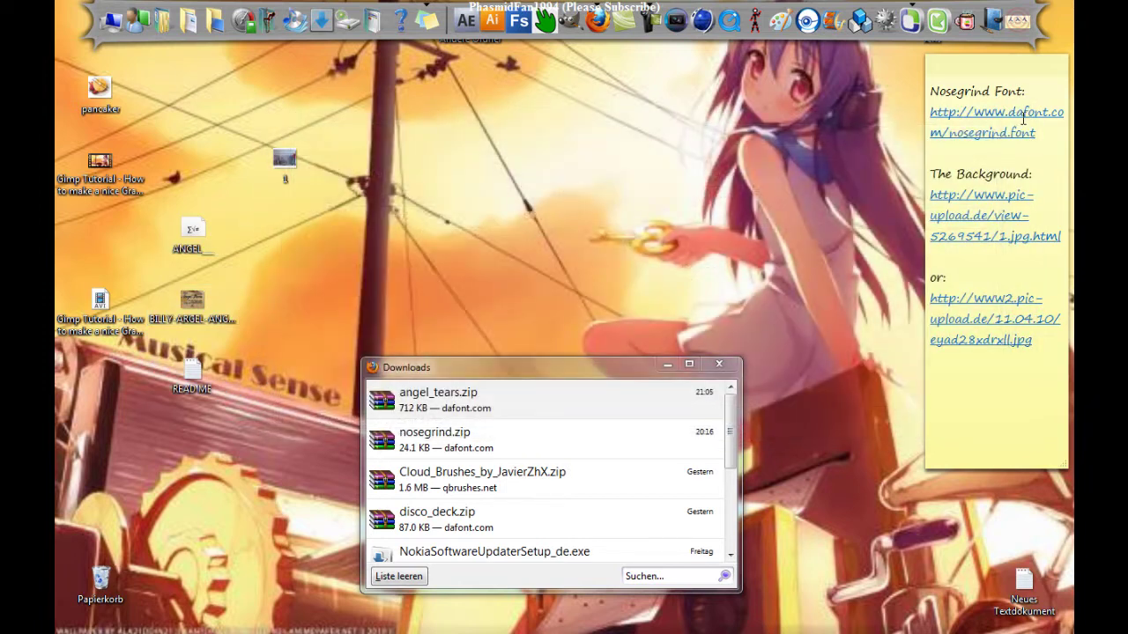
pyautogui.click(105, 24)
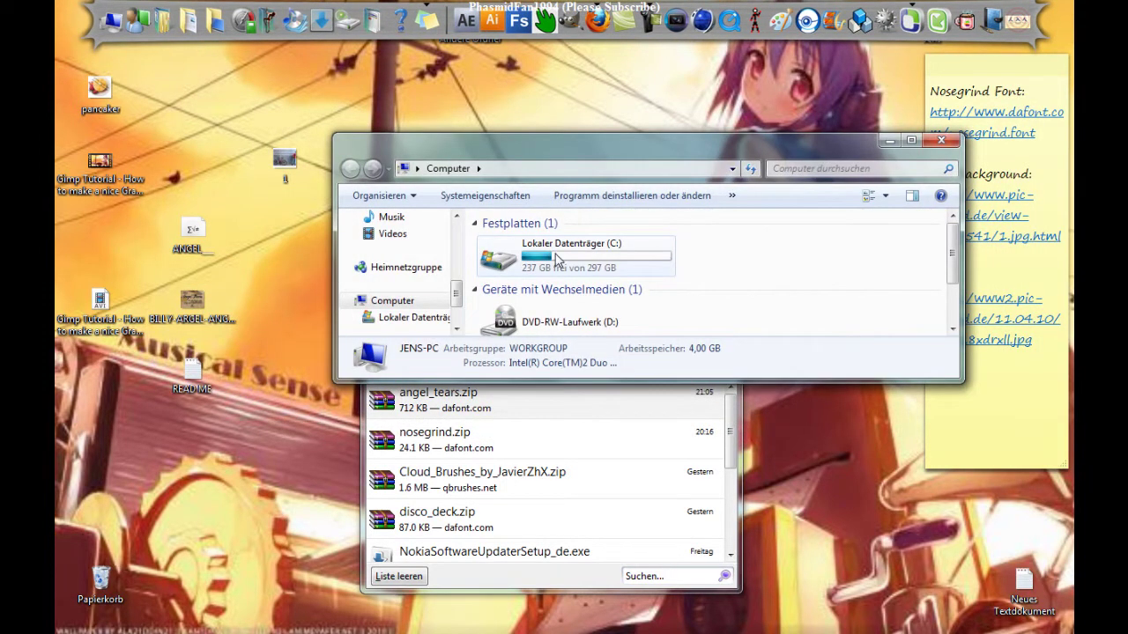
# Step: Browse C: > Benutzer > user folder > .gimp-2.6 > fonts and maximize the window
pyautogui.moveTo(574, 256)
pyautogui.doubleClick(557, 258)
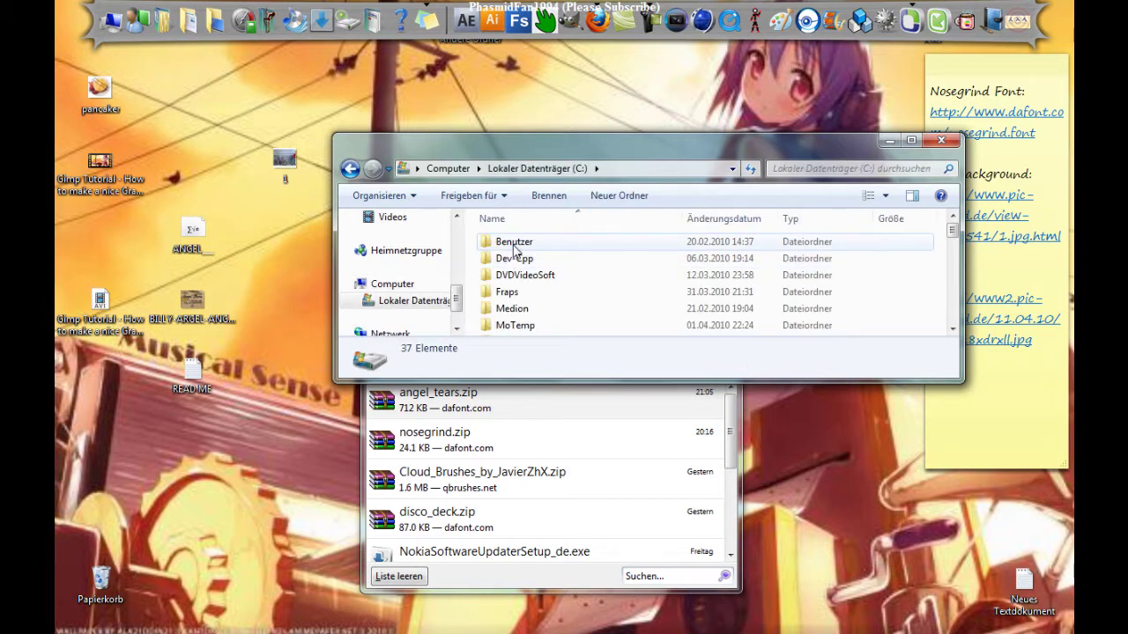
pyautogui.doubleClick(513, 242)
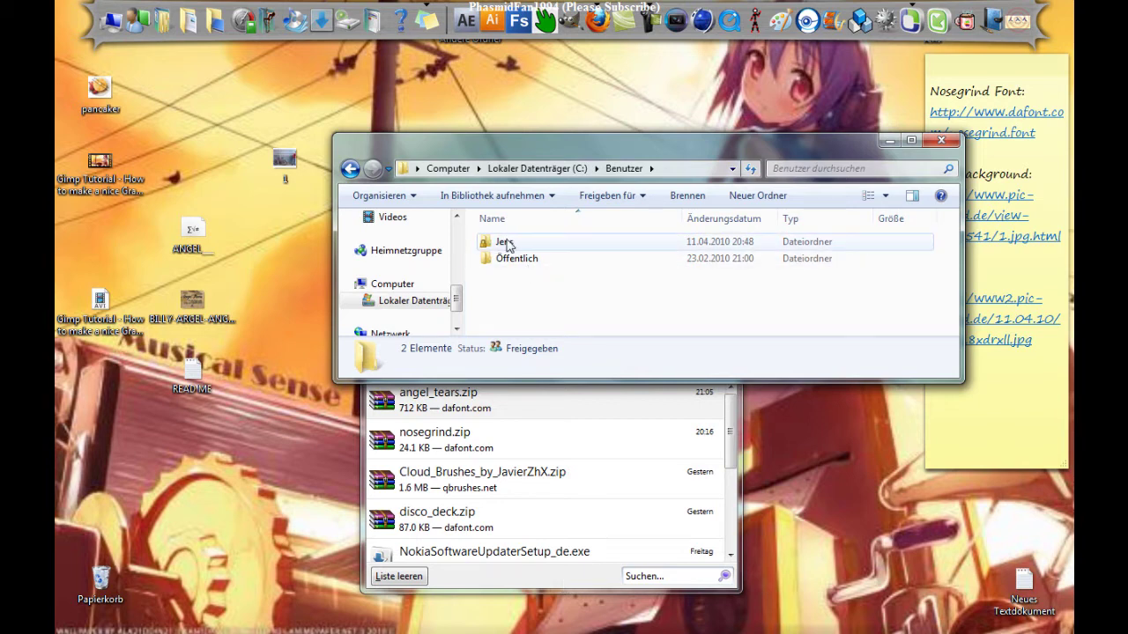
pyautogui.doubleClick(507, 243)
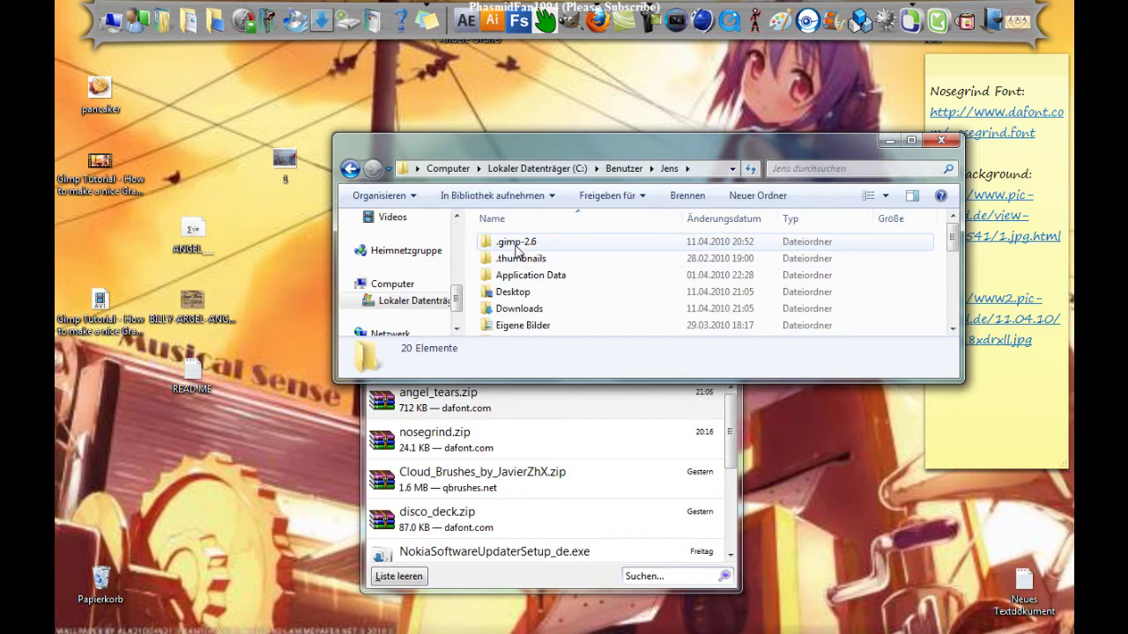
pyautogui.doubleClick(516, 245)
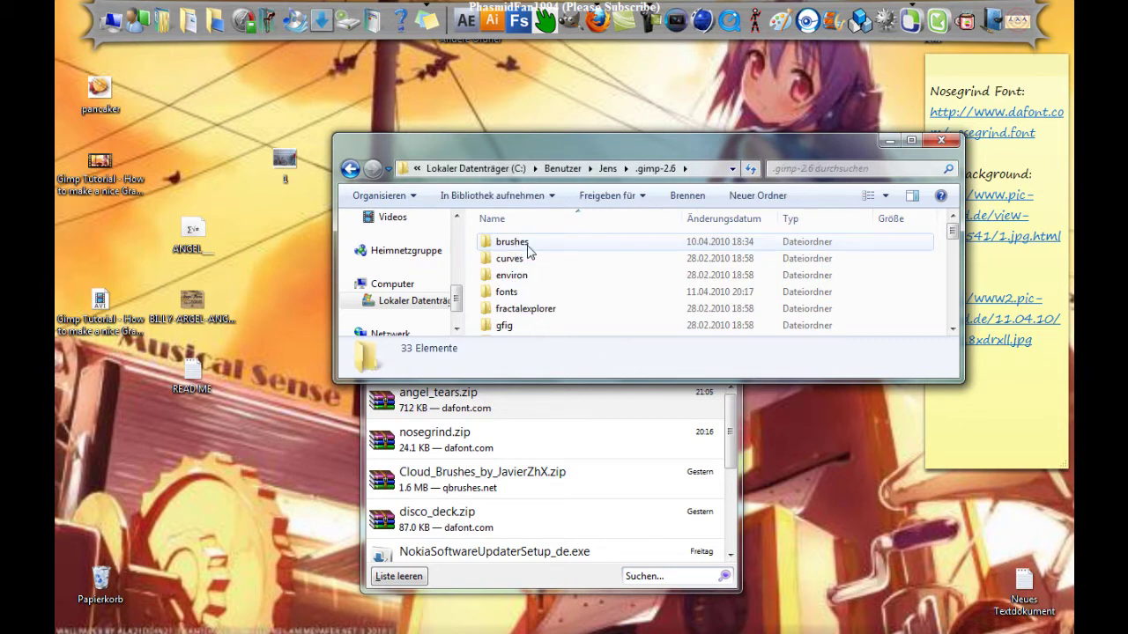
pyautogui.scroll(-1, 529, 251)
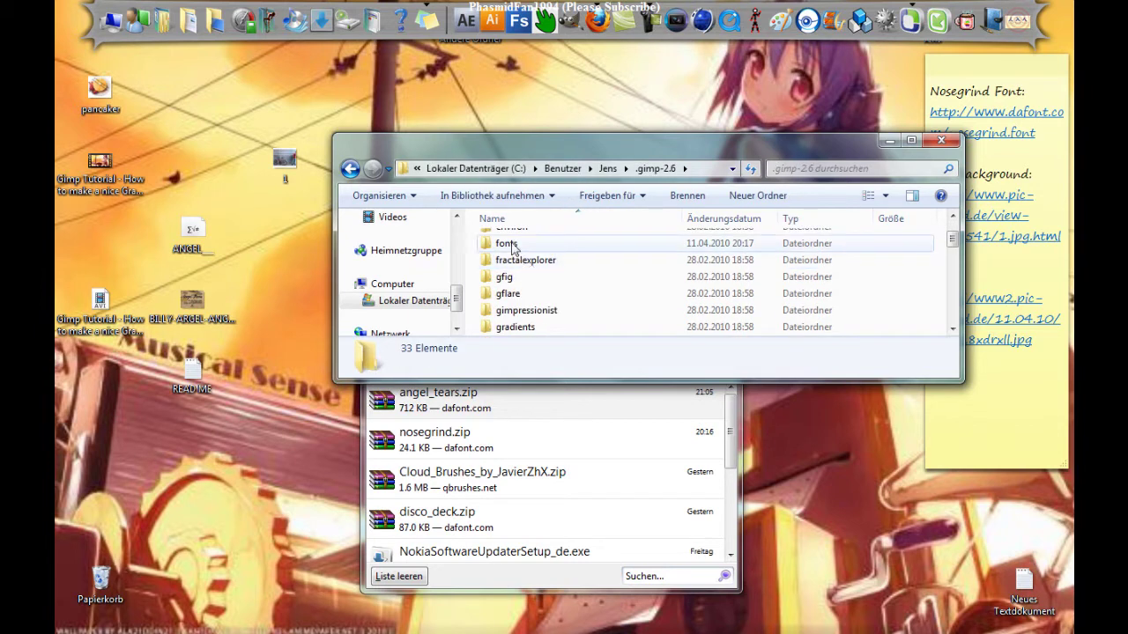
pyautogui.doubleClick(511, 244)
pyautogui.scroll(-2, 721, 274)
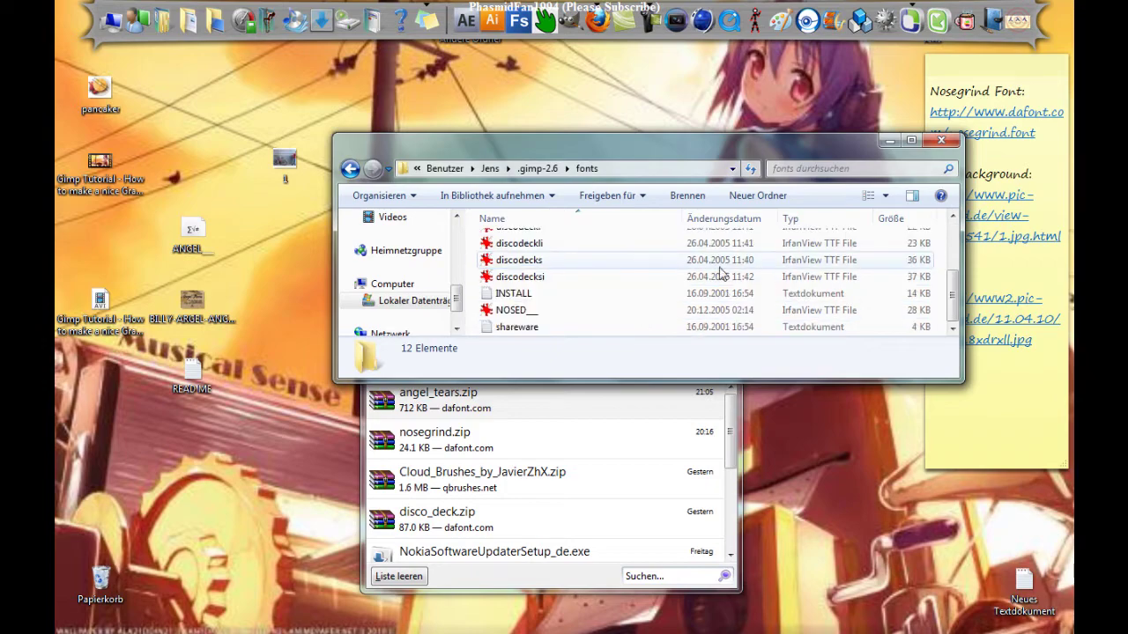
pyautogui.click(912, 143)
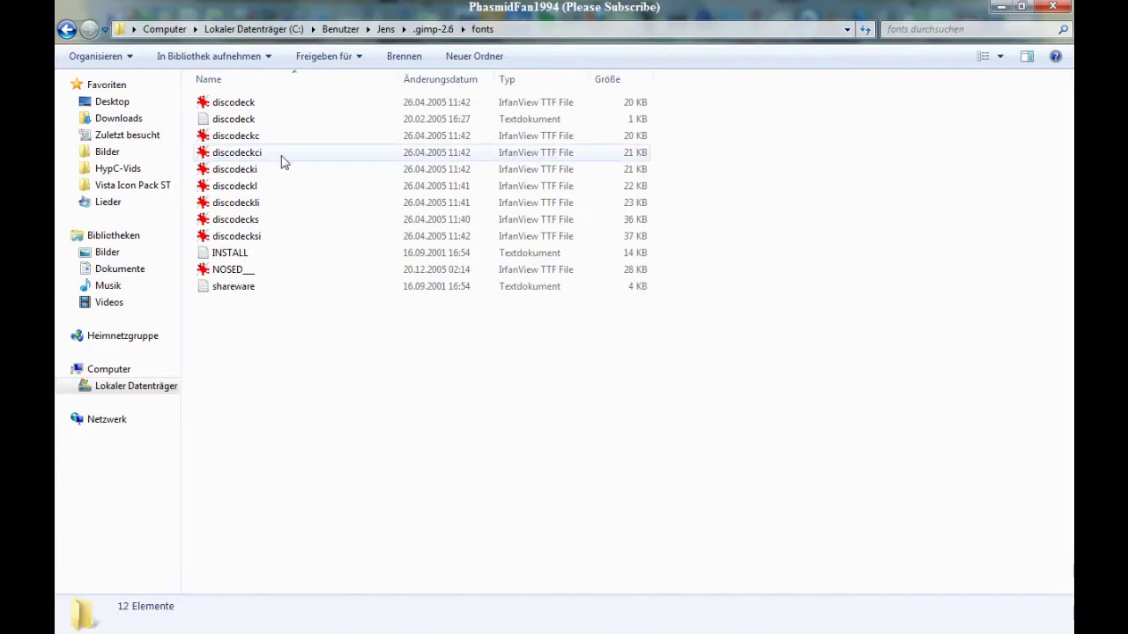
# Step: Move the ANGEL__ font, Angel Tears preview image and READ ME into fonts, then close Explorer
pyautogui.click(1029, 6)
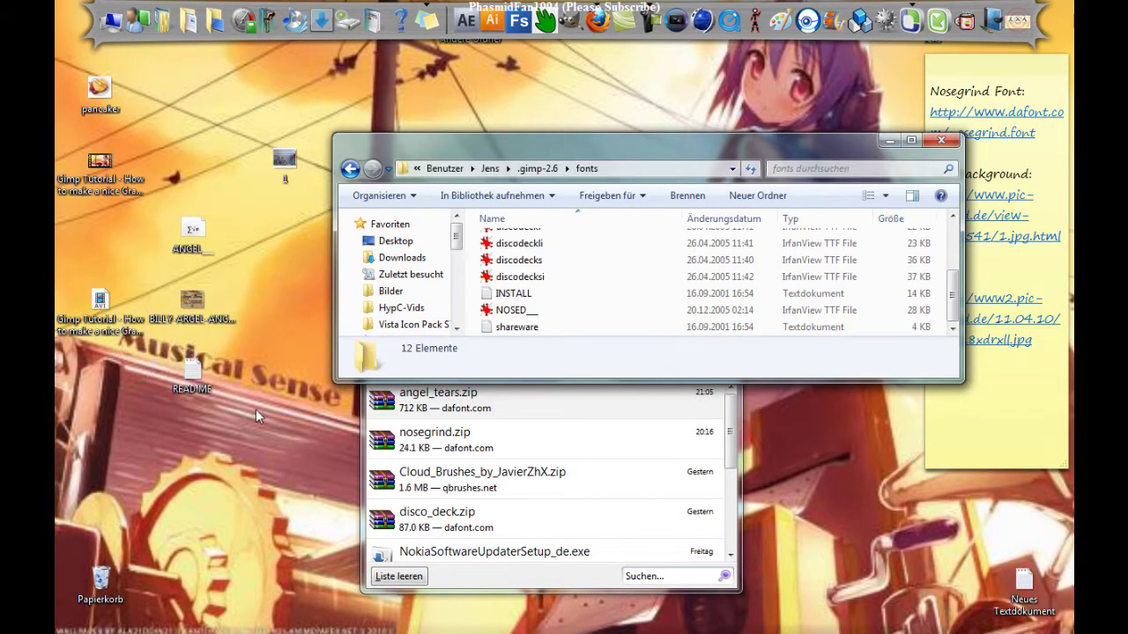
pyautogui.moveTo(269, 459)
pyautogui.mouseDown()
pyautogui.moveTo(211, 188)
pyautogui.moveTo(187, 172)
pyautogui.mouseUp()
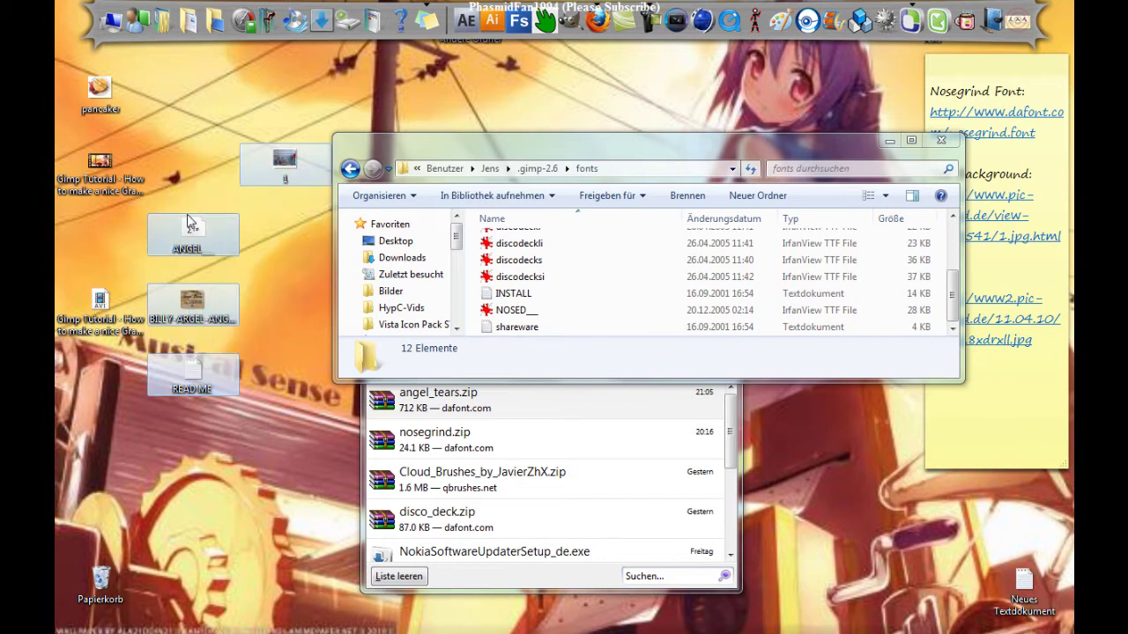
pyautogui.click(236, 406)
pyautogui.moveTo(238, 409)
pyautogui.mouseDown()
pyautogui.moveTo(148, 215)
pyautogui.moveTo(827, 275)
pyautogui.moveTo(815, 344)
pyautogui.mouseUp()
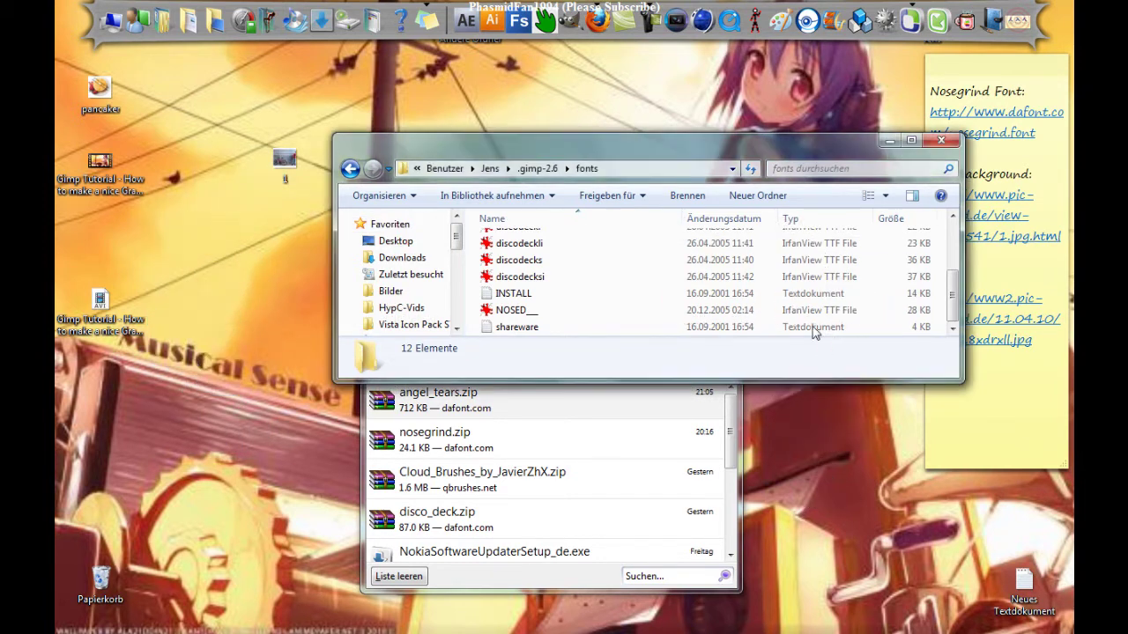
pyautogui.click(912, 142)
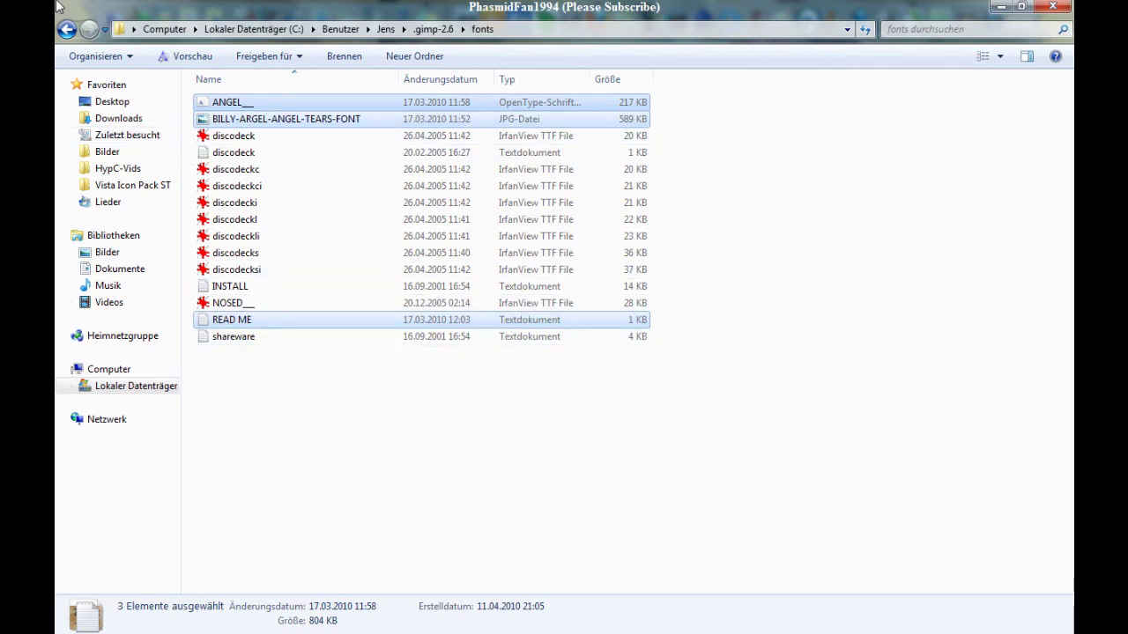
pyautogui.click(1050, 8)
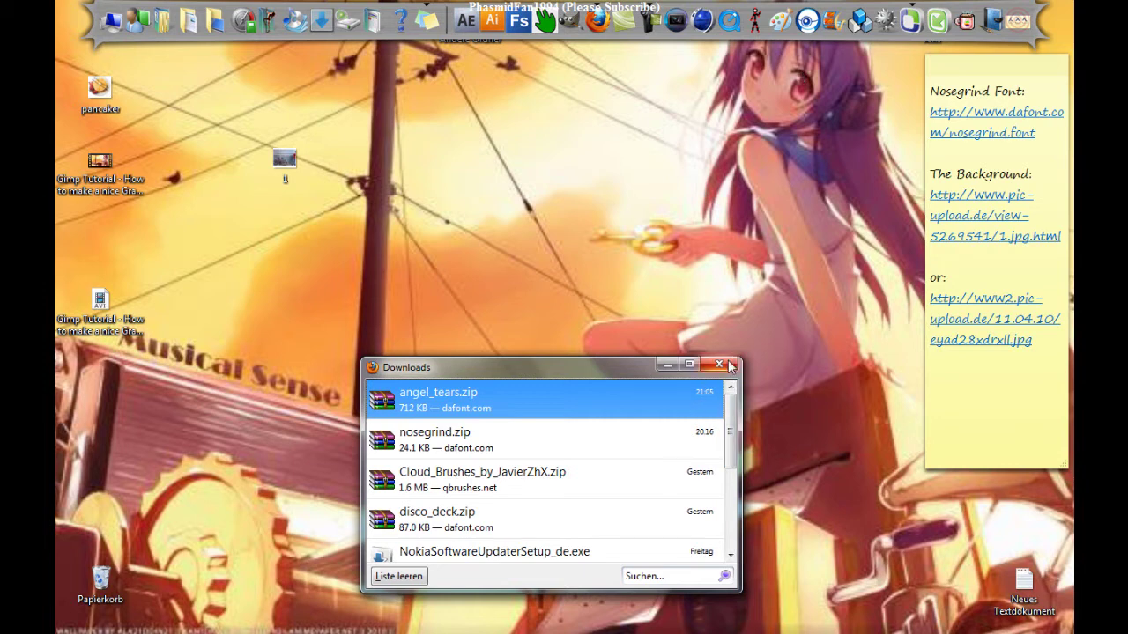
# Step: Close Downloads, launch and maximize GIMP, and start a new 640×400 image
pyautogui.click(731, 363)
pyautogui.click(565, 35)
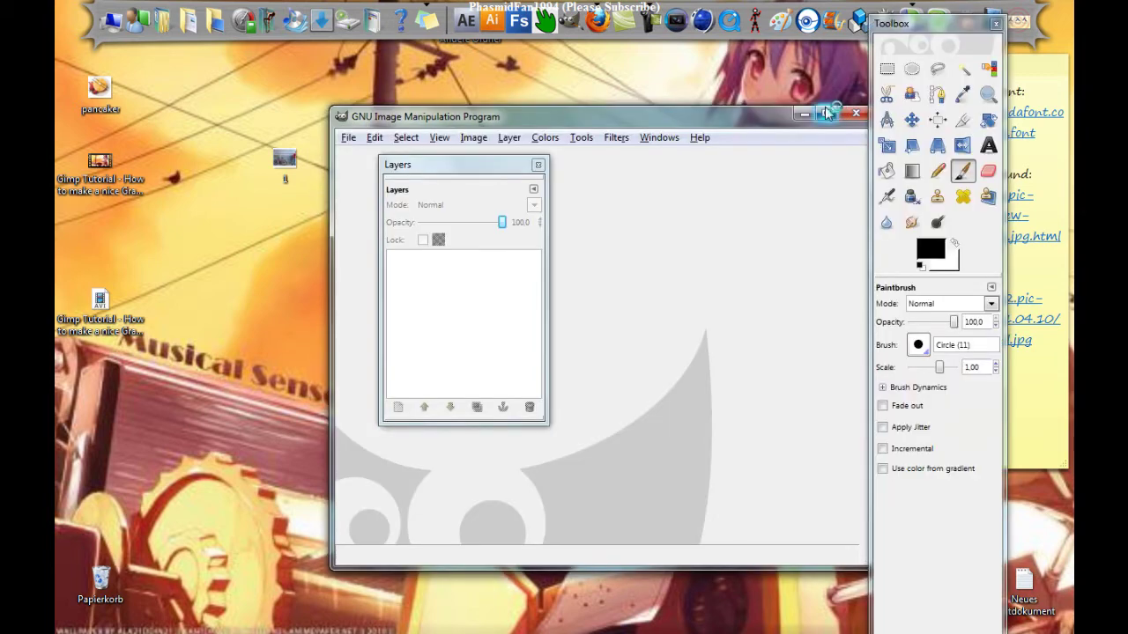
pyautogui.click(827, 113)
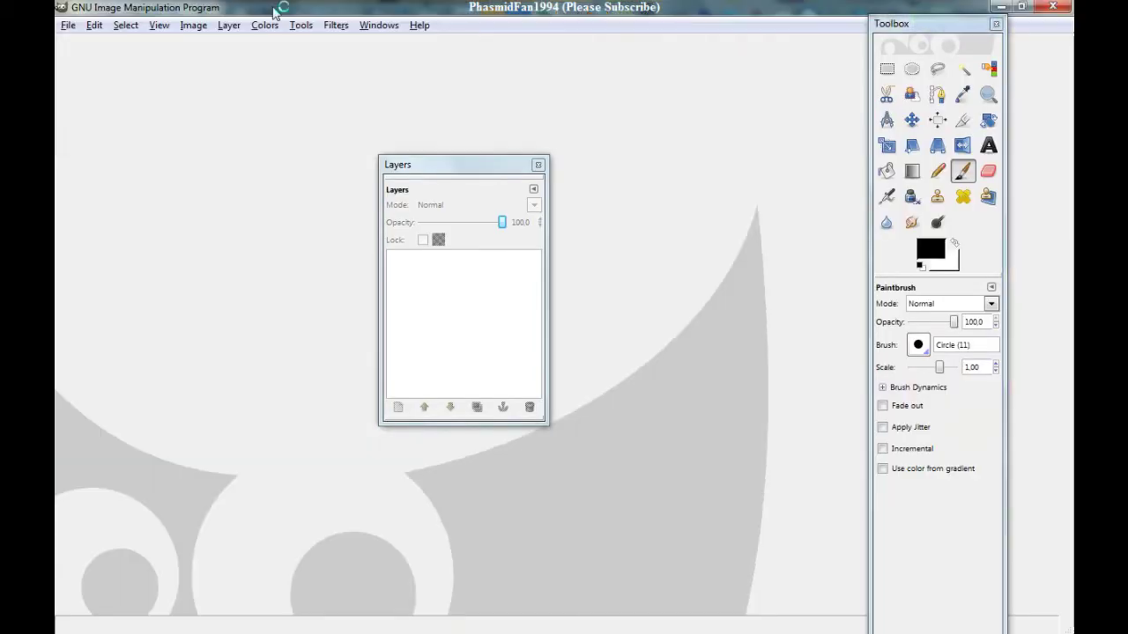
pyautogui.click(67, 25)
pyautogui.click(82, 47)
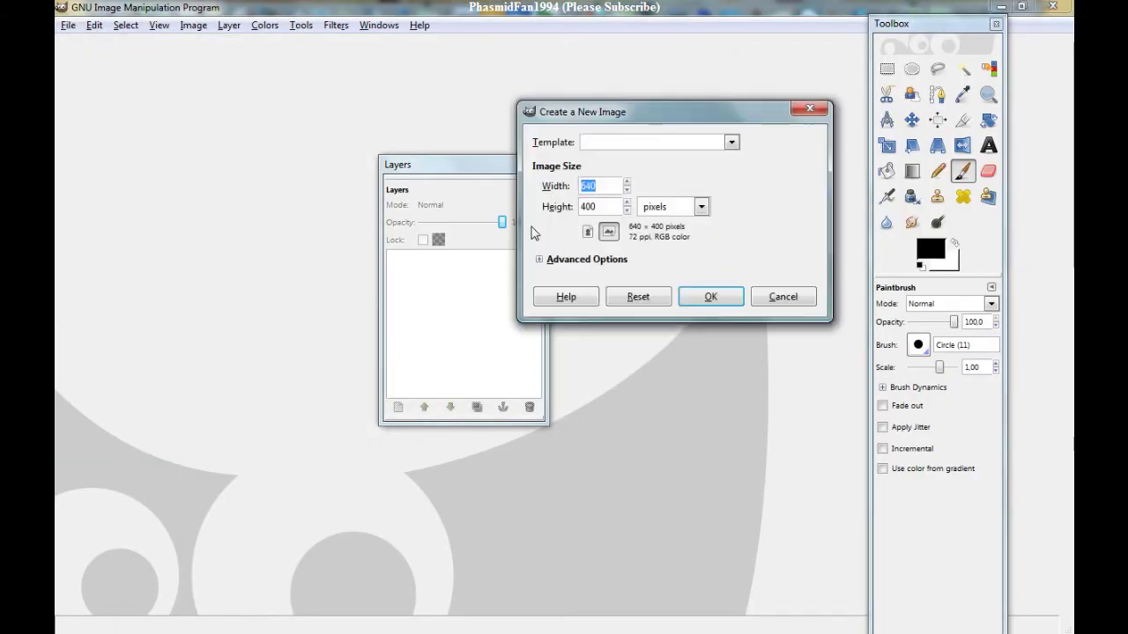
# Step: Create the 640×400 canvas and add a text box reading 'PhasmidFan1994 please subscribe'
pyautogui.click(713, 296)
pyautogui.moveTo(462, 180); pyautogui.dragTo(257, 180)
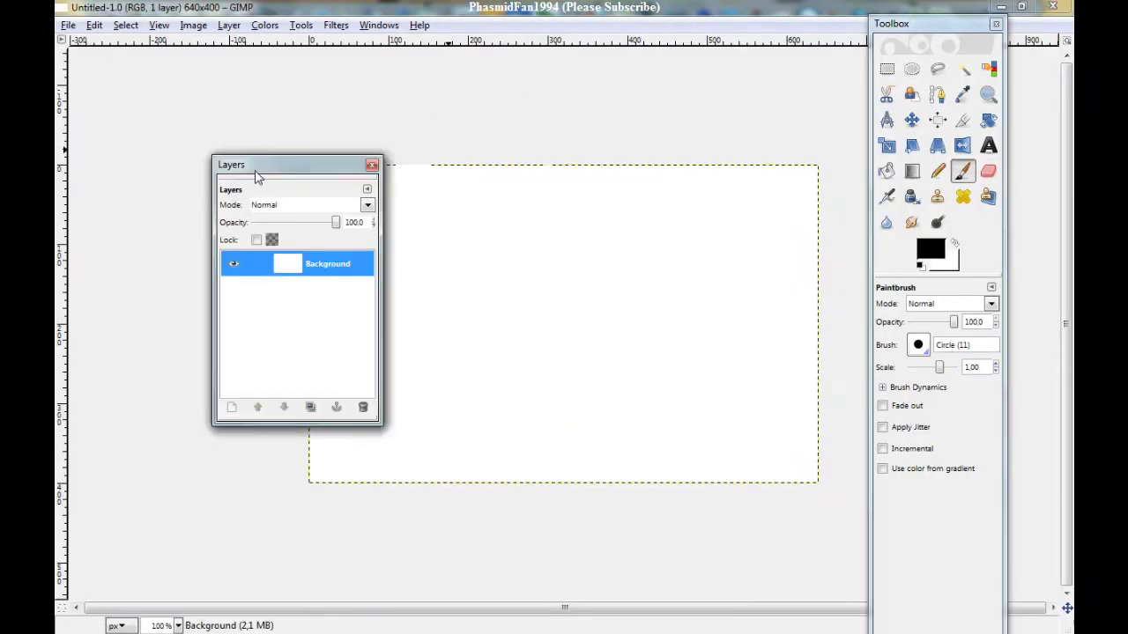
pyautogui.click(988, 145)
pyautogui.moveTo(369, 192); pyautogui.dragTo(751, 445)
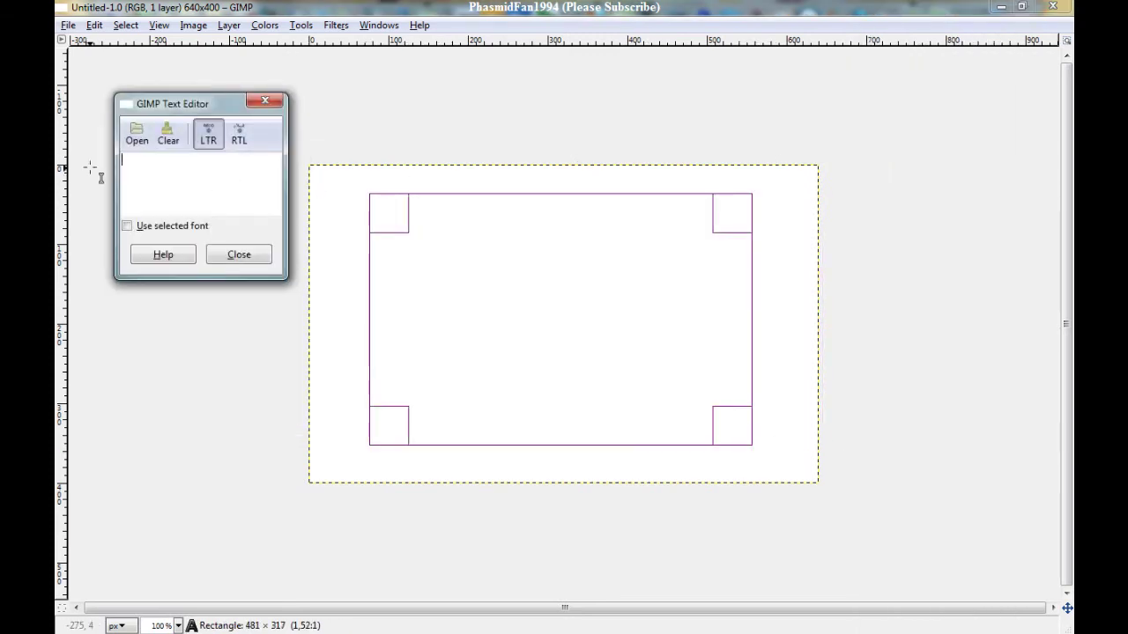
pyautogui.write('Phas')
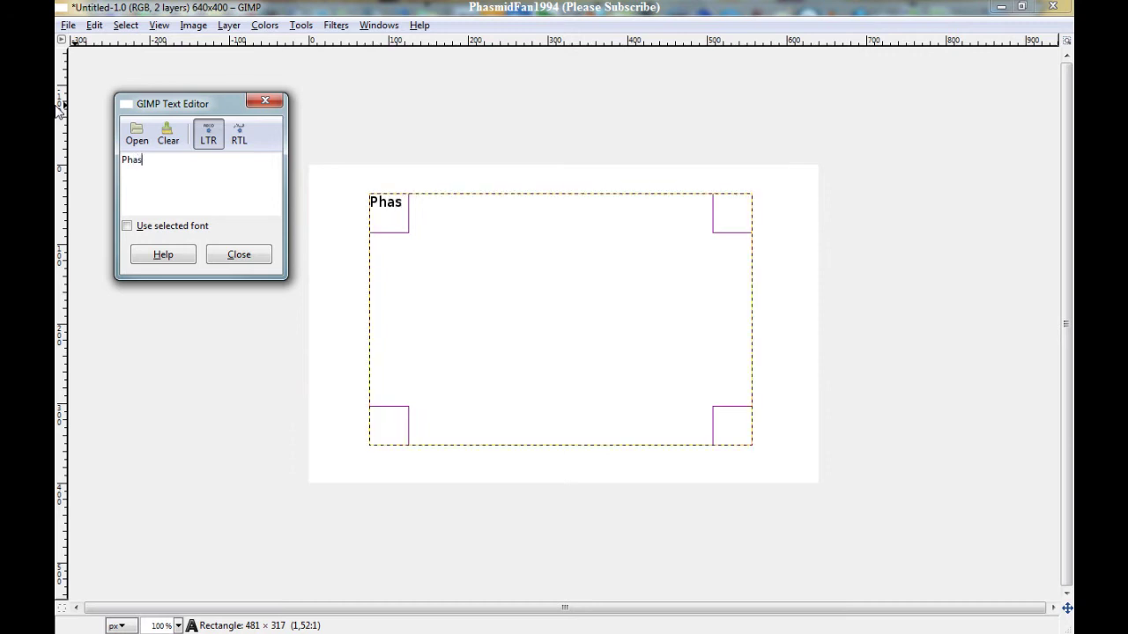
pyautogui.write('midFan1994 pleas')
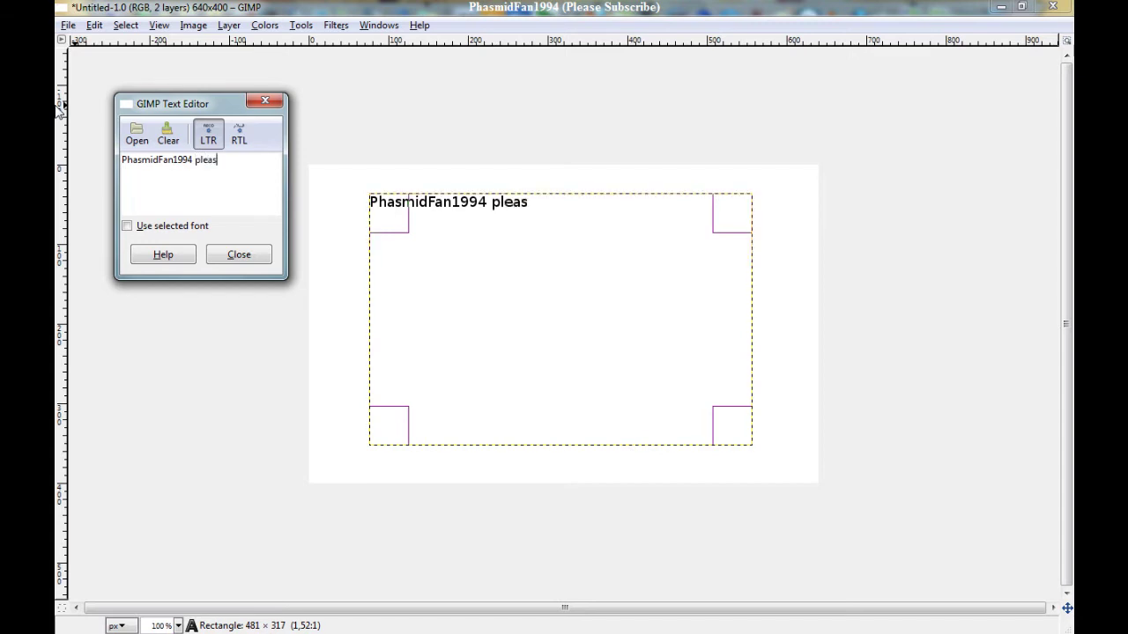
pyautogui.write('e subsc')
pyautogui.write('ri')
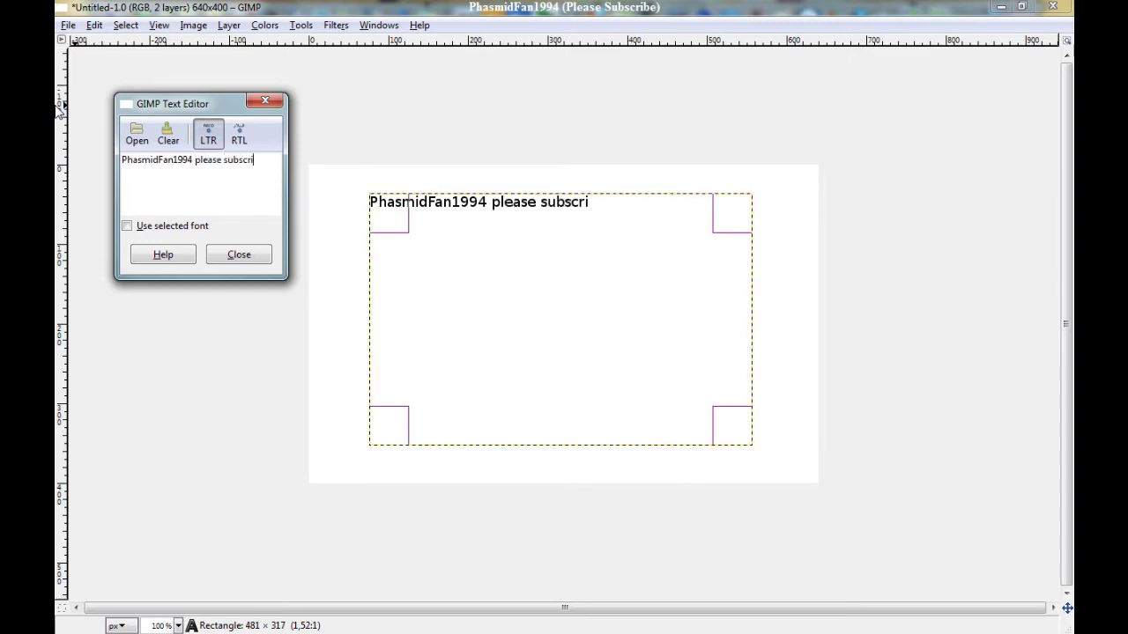
pyautogui.write('be')
pyautogui.click(239, 255)
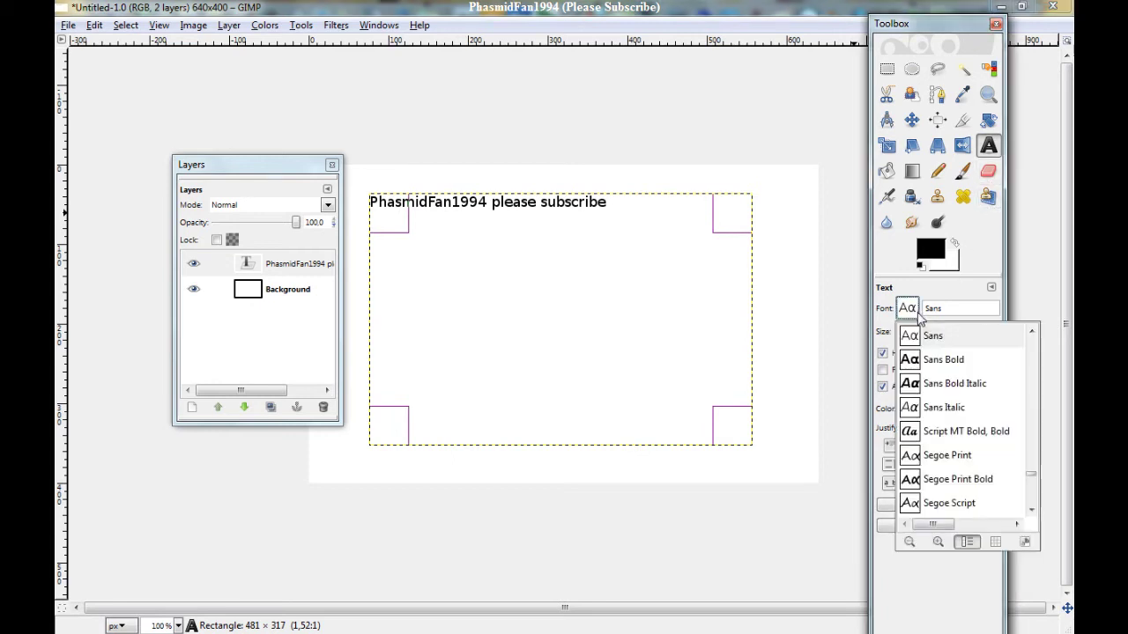
# Step: Choose ANGEL TEARS from the Text tool's font list for the text layer
pyautogui.moveTo(1034, 477); pyautogui.dragTo(1035, 351)
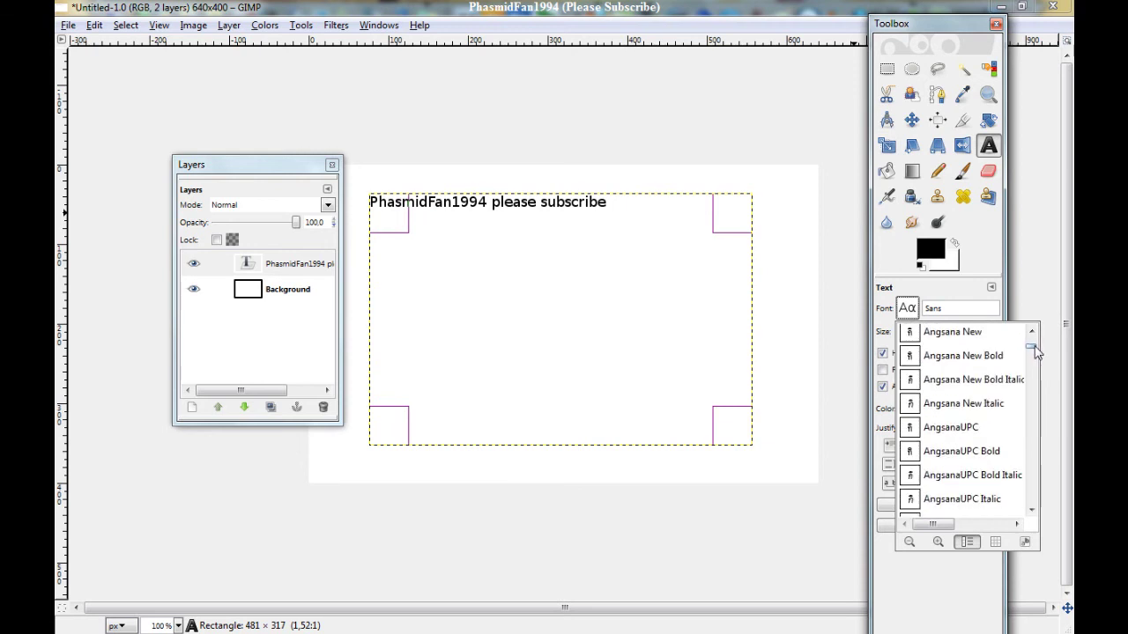
pyautogui.scroll(2, 1021, 362)
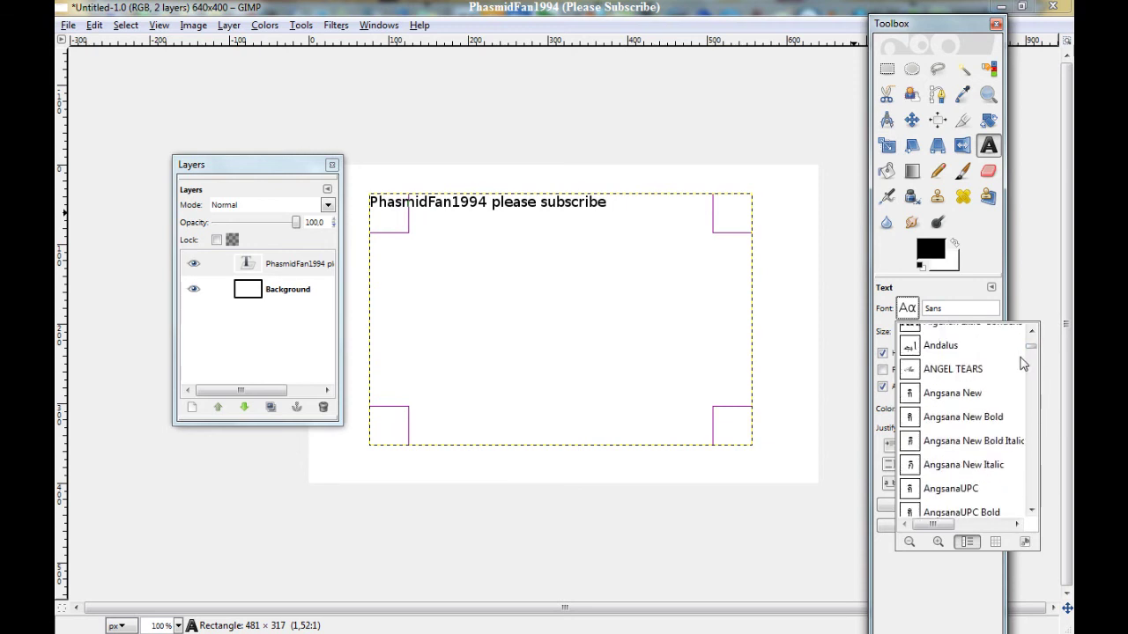
pyautogui.click(962, 368)
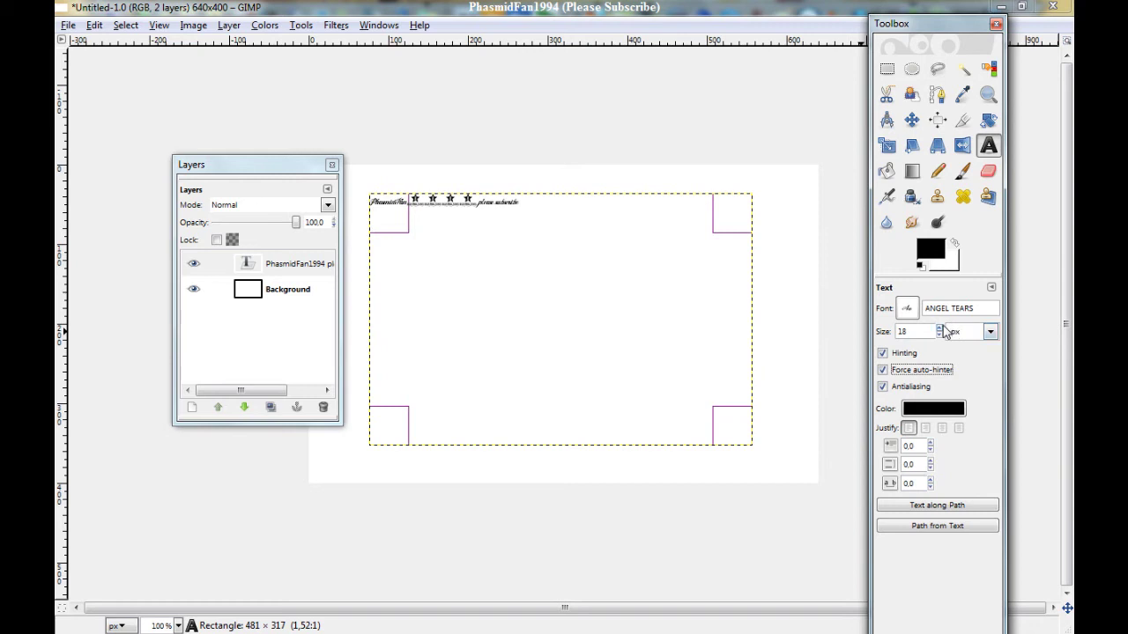
# Step: Raise the text size from 18 px to 65 px with the Size spin arrow
pyautogui.click(939, 327)
pyautogui.click(939, 328)
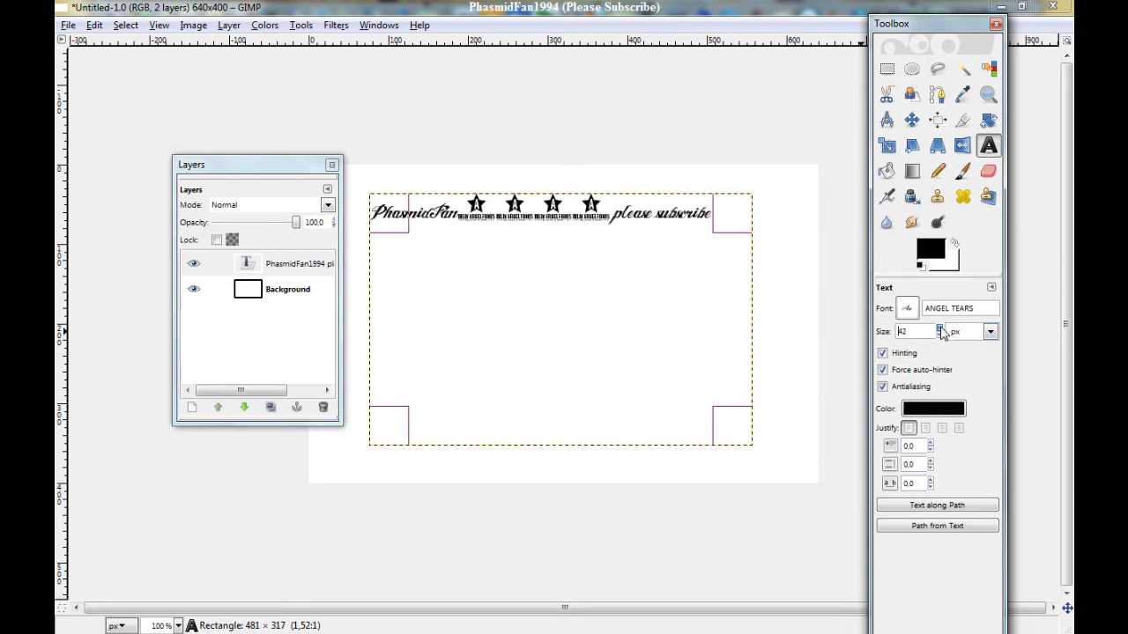
pyautogui.click(939, 328)
pyautogui.click(939, 328)
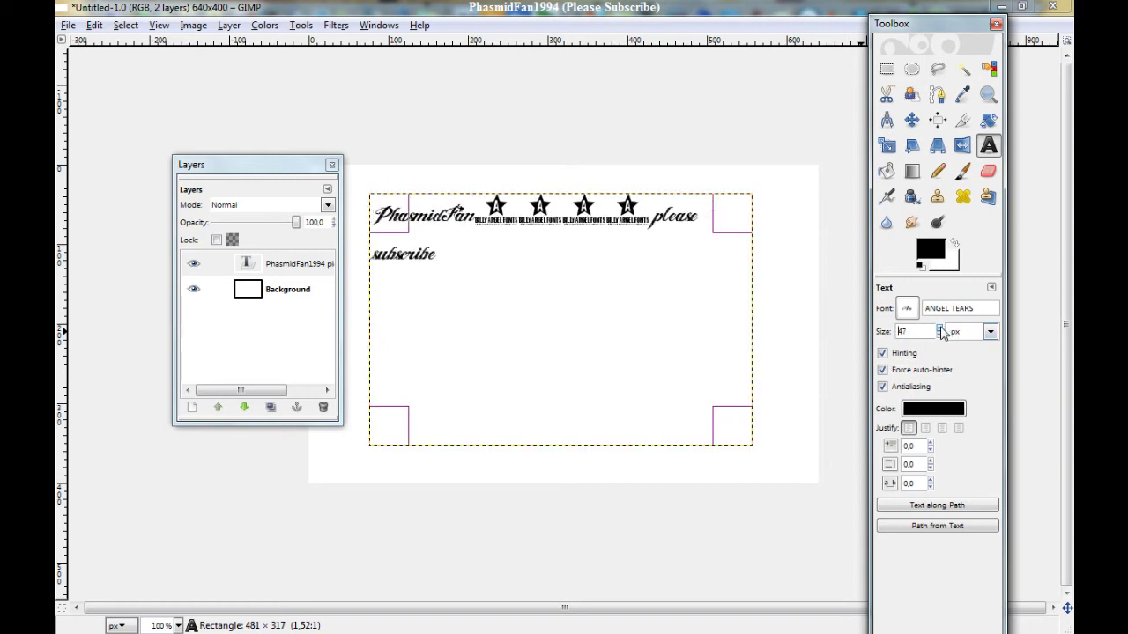
pyautogui.click(940, 328)
pyautogui.click(939, 328)
pyautogui.click(939, 328)
pyautogui.click(939, 328)
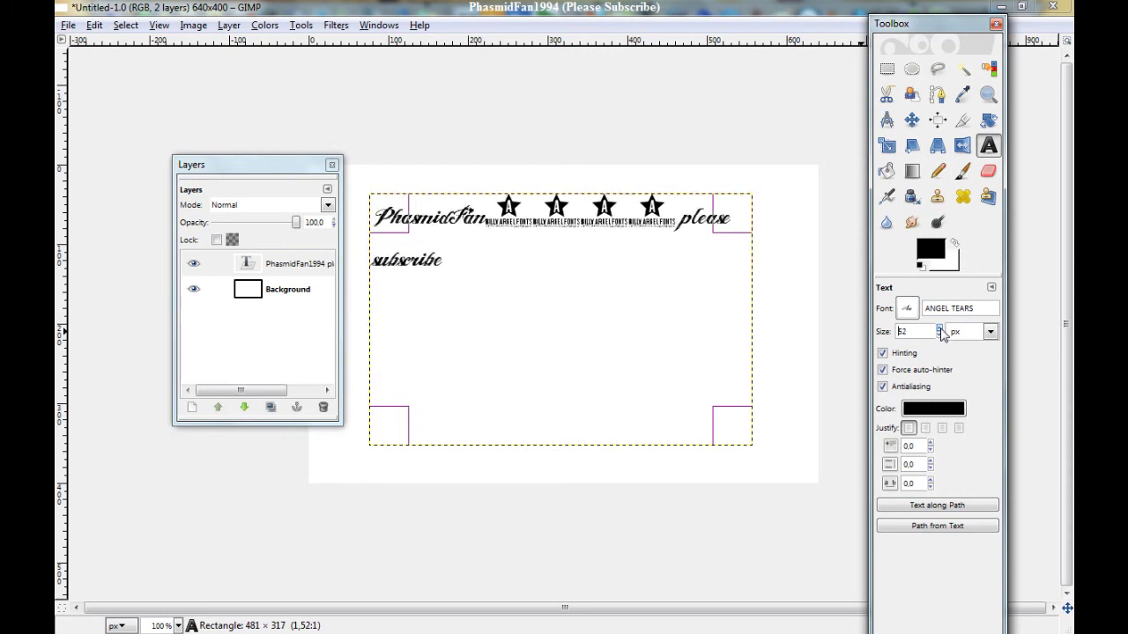
pyautogui.click(939, 328)
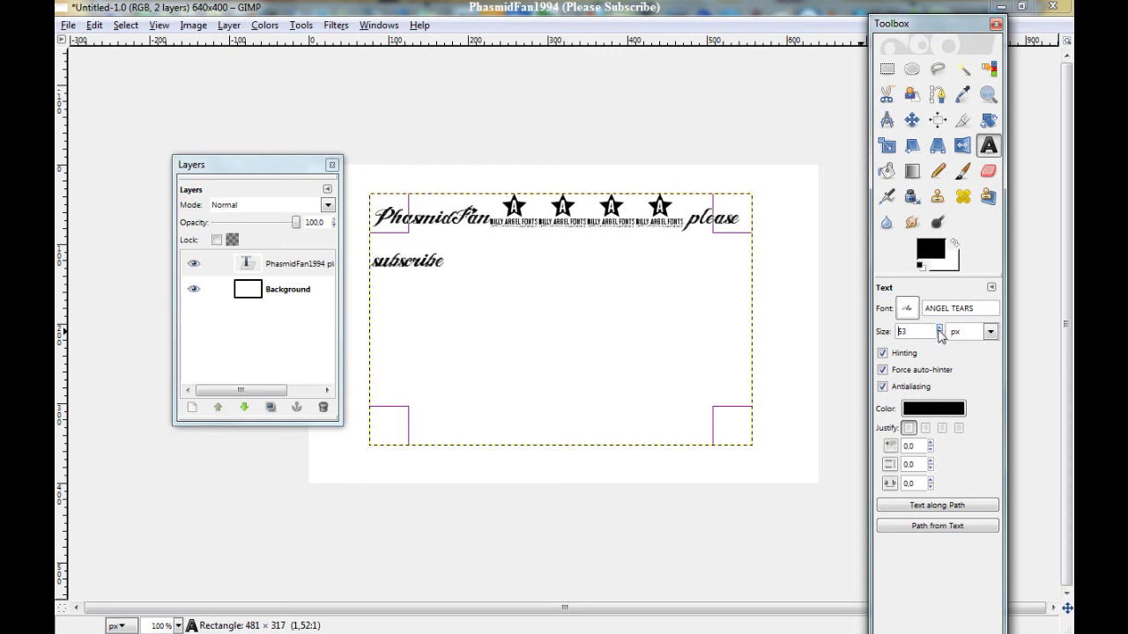
pyautogui.click(939, 328)
pyautogui.click(940, 328)
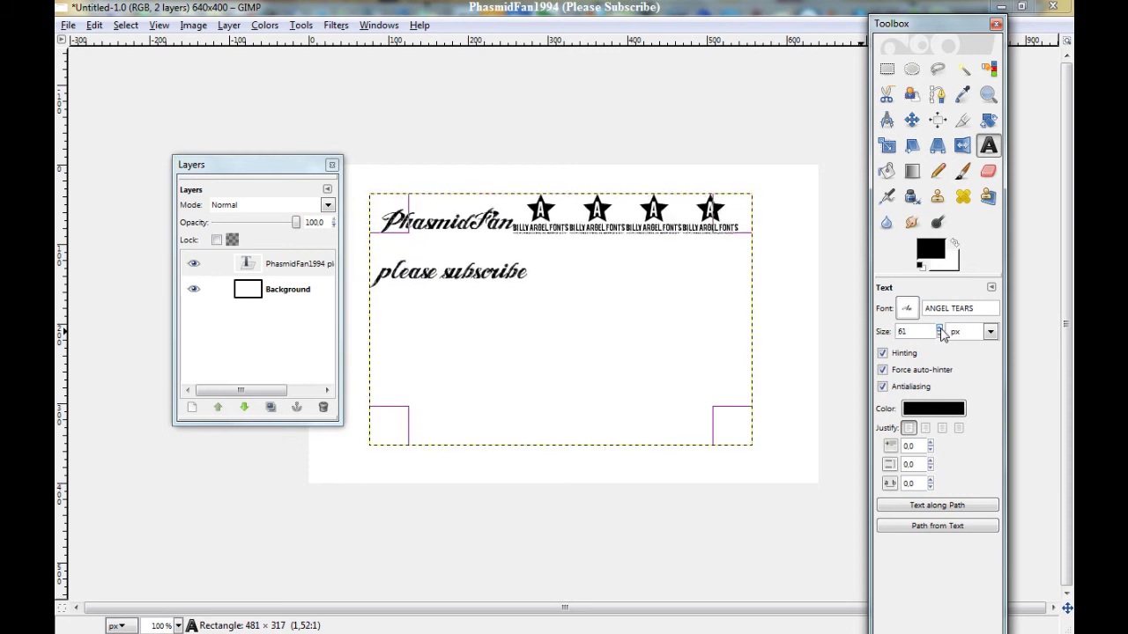
pyautogui.click(939, 328)
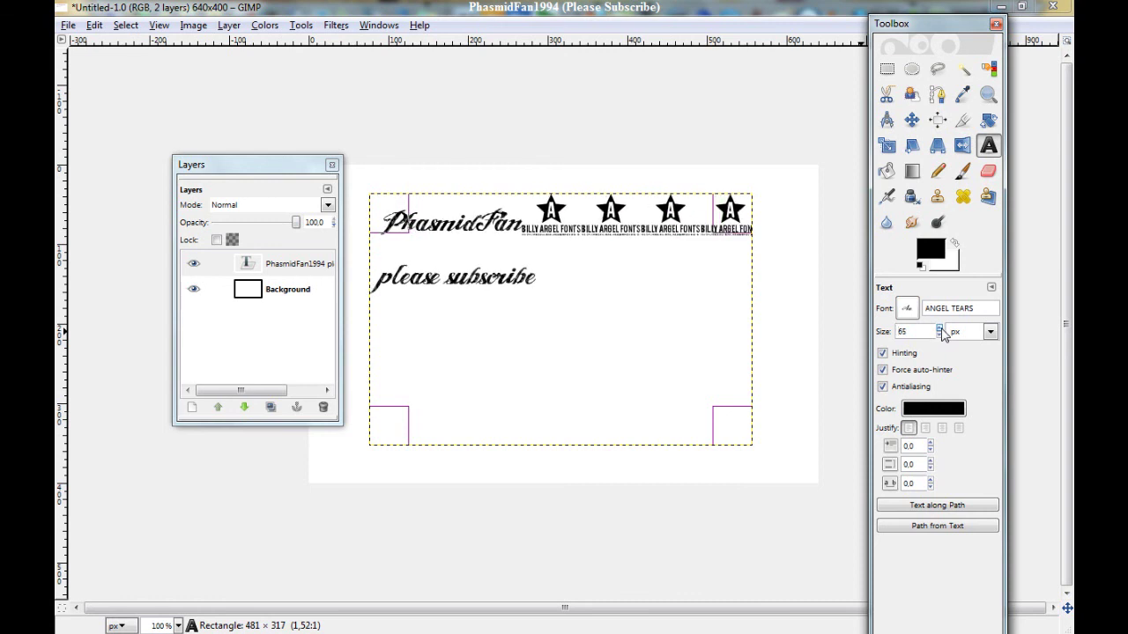